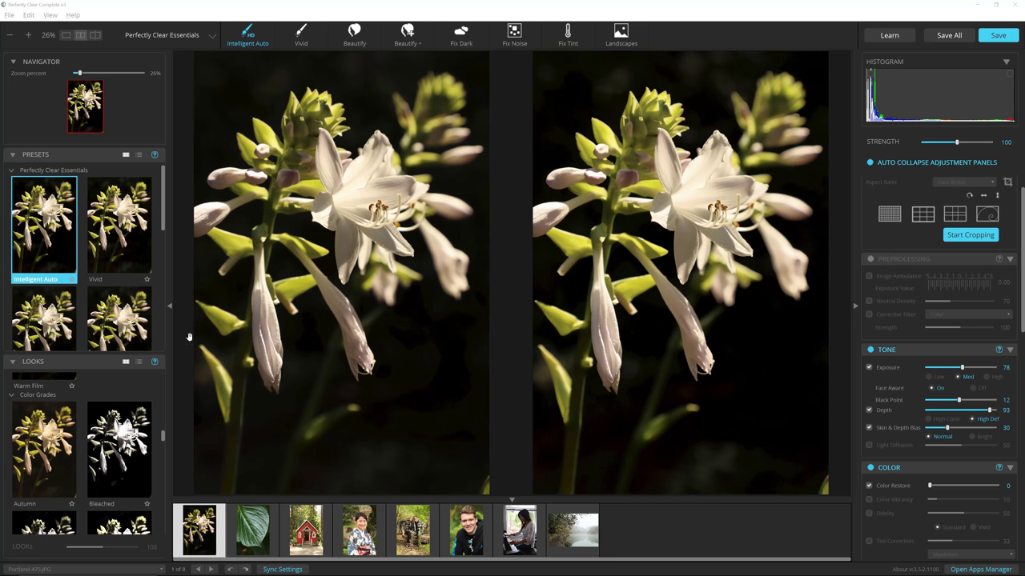
{"action": "left_click", "coordinate": [118, 224]}
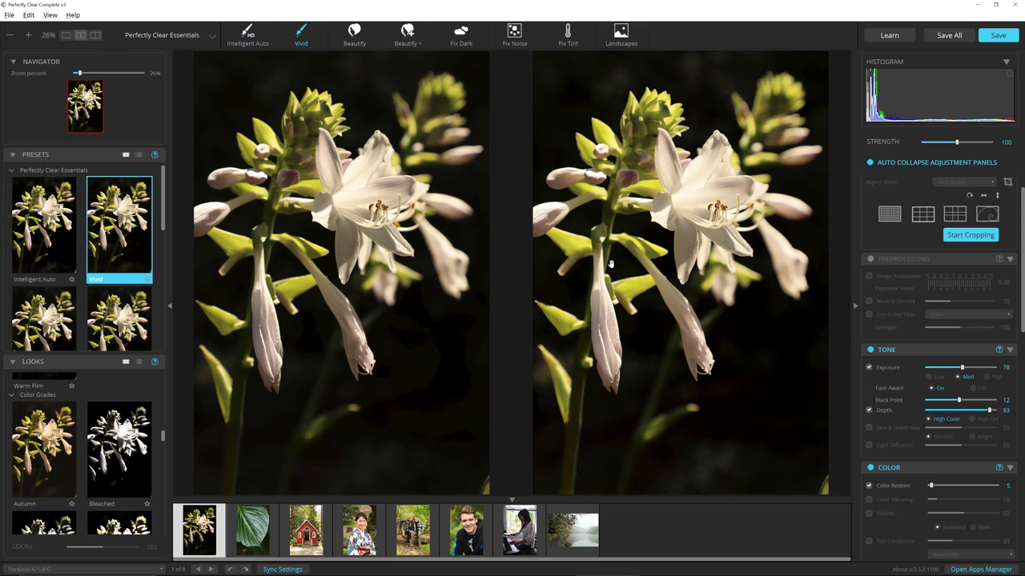
{"action": "left_click", "coordinate": [69, 38]}
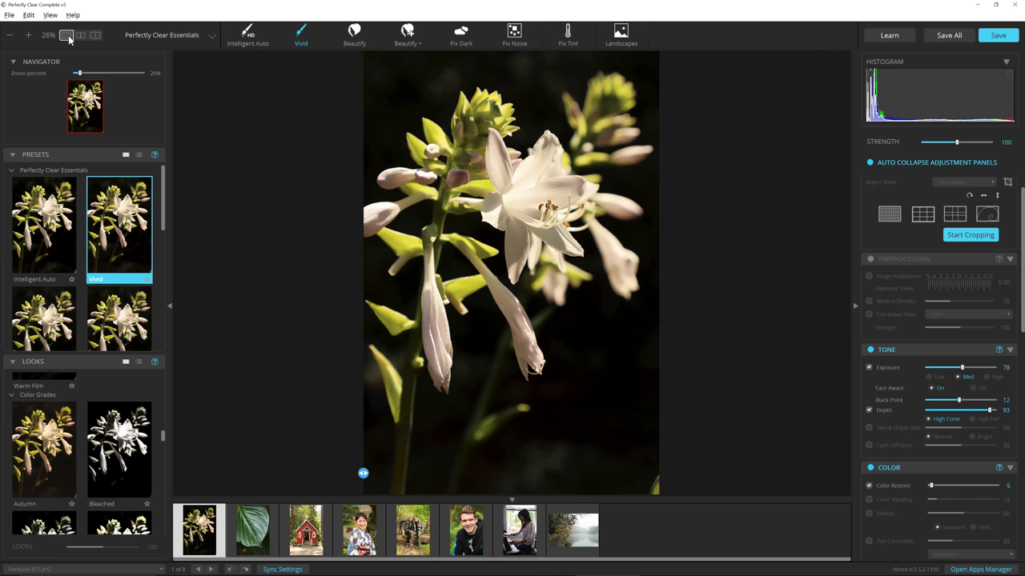
{"action": "left_click", "coordinate": [459, 222]}
{"action": "left_click", "coordinate": [81, 36]}
Open the leaf photo, try Vivid, then settle on the Landscapes preset (Color Restore 15, Fidelity 50)
{"action": "left_click", "coordinate": [253, 534]}
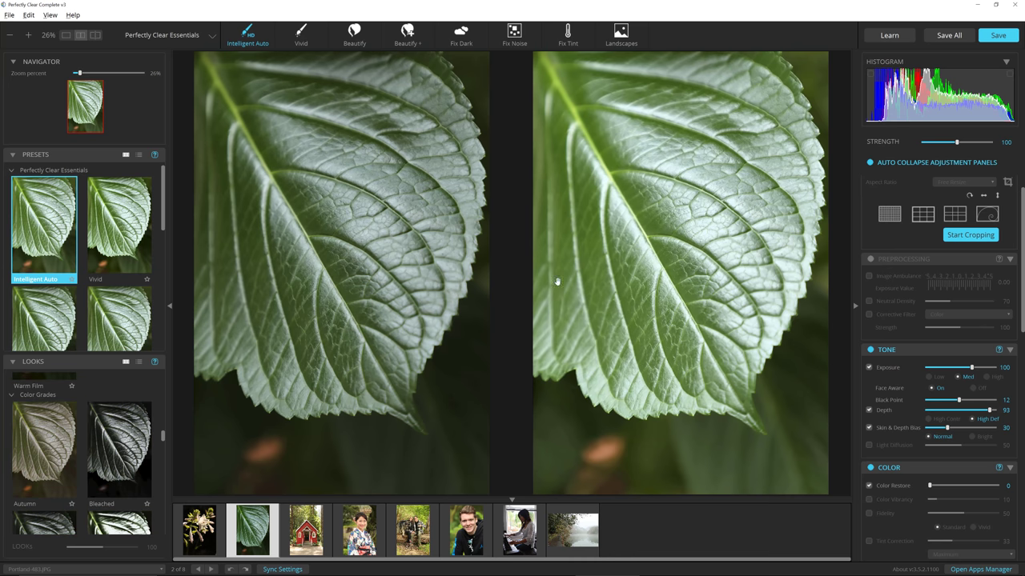
{"action": "left_click", "coordinate": [138, 227]}
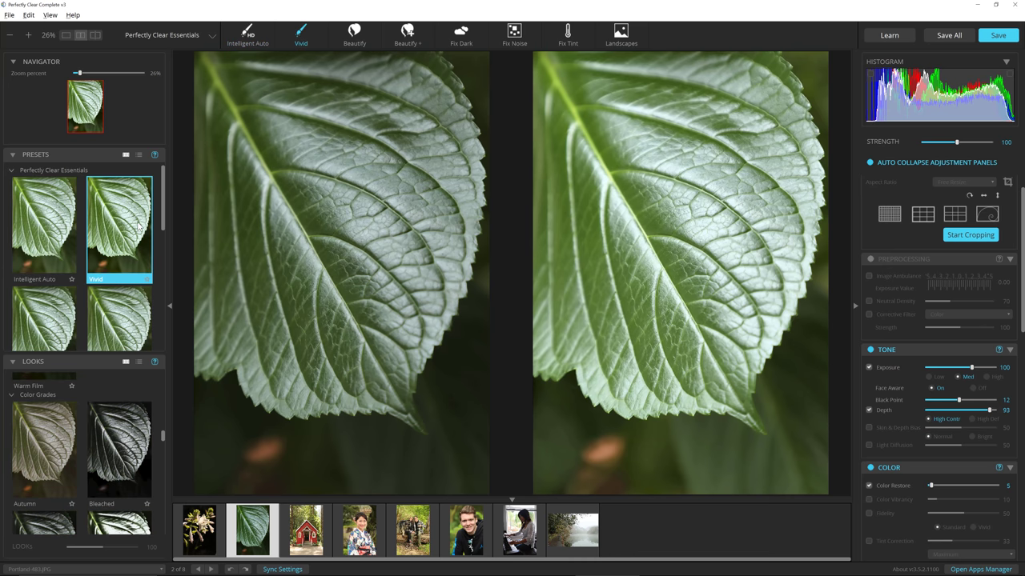
{"action": "scroll", "coordinate": [141, 237], "scroll_direction": "down", "scroll_amount": 2}
{"action": "scroll", "coordinate": [141, 237], "scroll_direction": "down", "scroll_amount": 2}
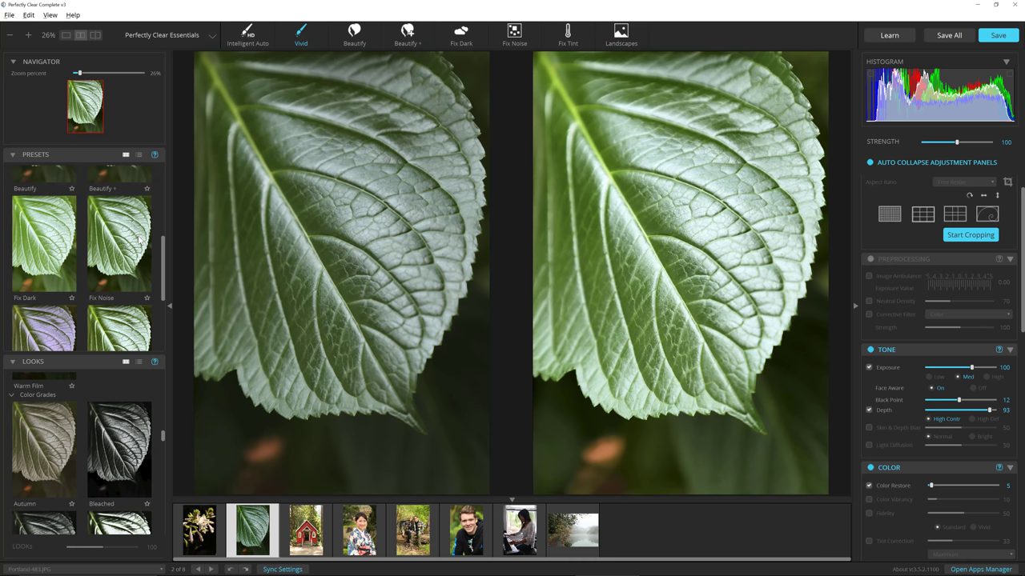
{"action": "scroll", "coordinate": [136, 244], "scroll_direction": "down", "scroll_amount": 2}
{"action": "left_click", "coordinate": [133, 218]}
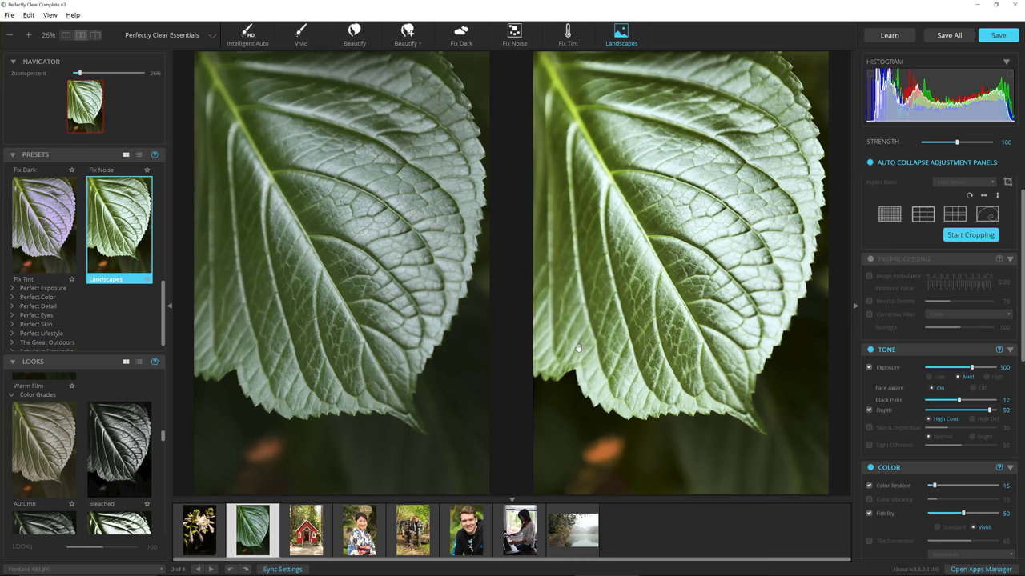
Open the red church photo and apply the Landscapes preset, giving Color Restore 15
{"action": "left_click", "coordinate": [301, 543]}
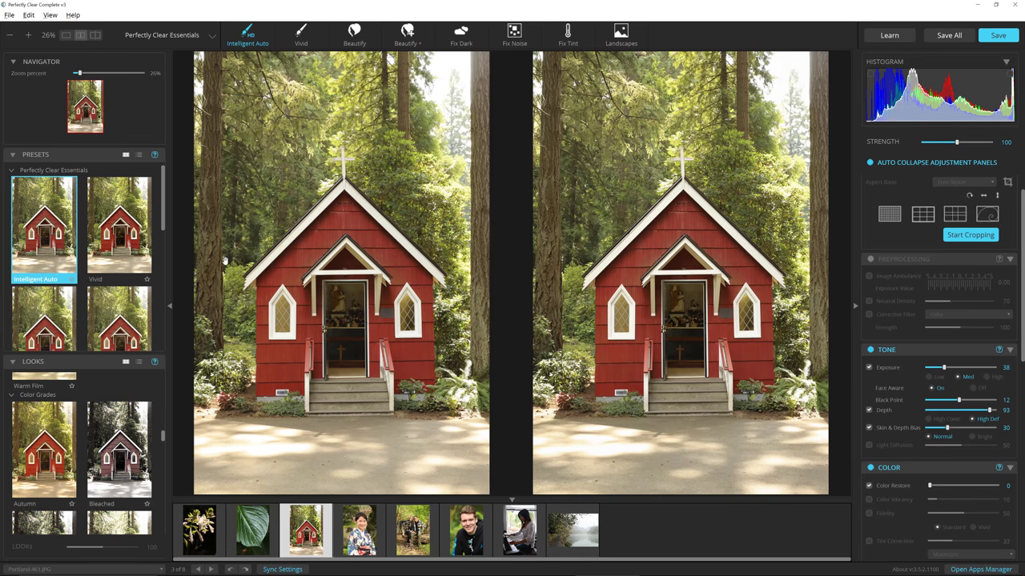
{"action": "scroll", "coordinate": [144, 234], "scroll_direction": "down", "scroll_amount": 2}
{"action": "scroll", "coordinate": [144, 240], "scroll_direction": "down", "scroll_amount": 4}
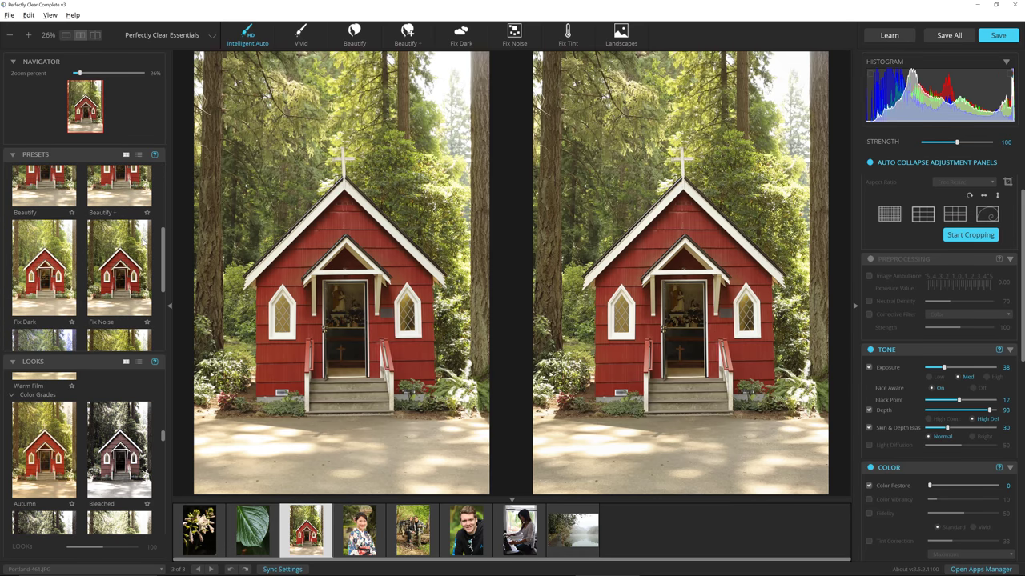
{"action": "left_click", "coordinate": [132, 293]}
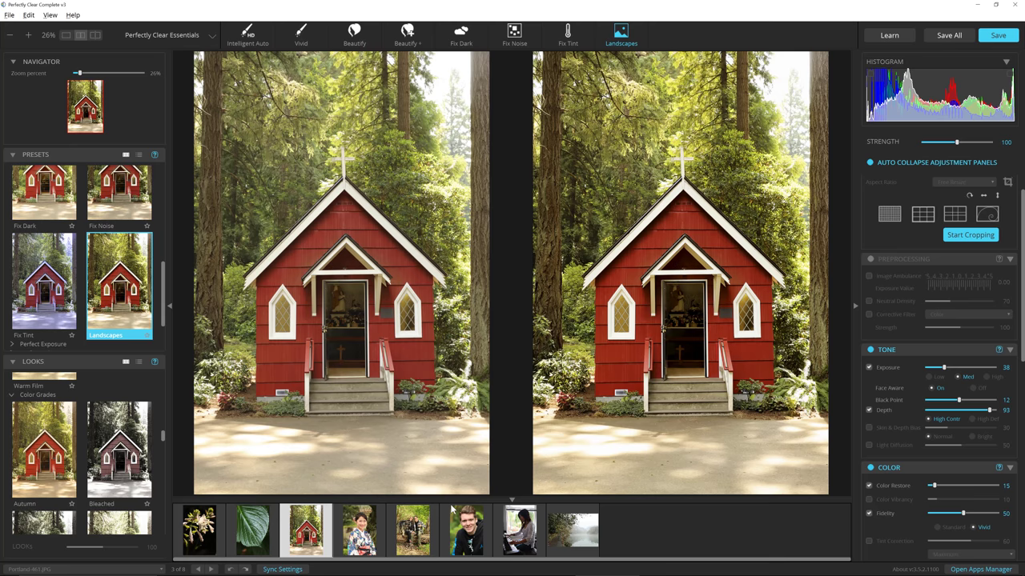
Open the kimono portrait and apply Beautify, then switch to Beautify+ (Exposure 20)
{"action": "left_click", "coordinate": [361, 532]}
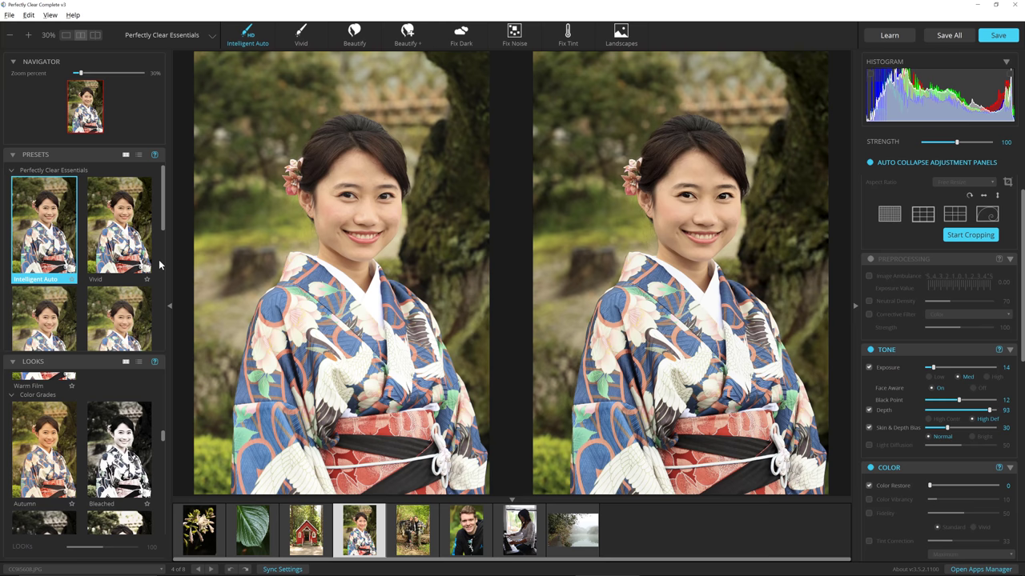
{"action": "scroll", "coordinate": [115, 288], "scroll_direction": "down", "scroll_amount": 1}
{"action": "scroll", "coordinate": [70, 287], "scroll_direction": "down", "scroll_amount": 1}
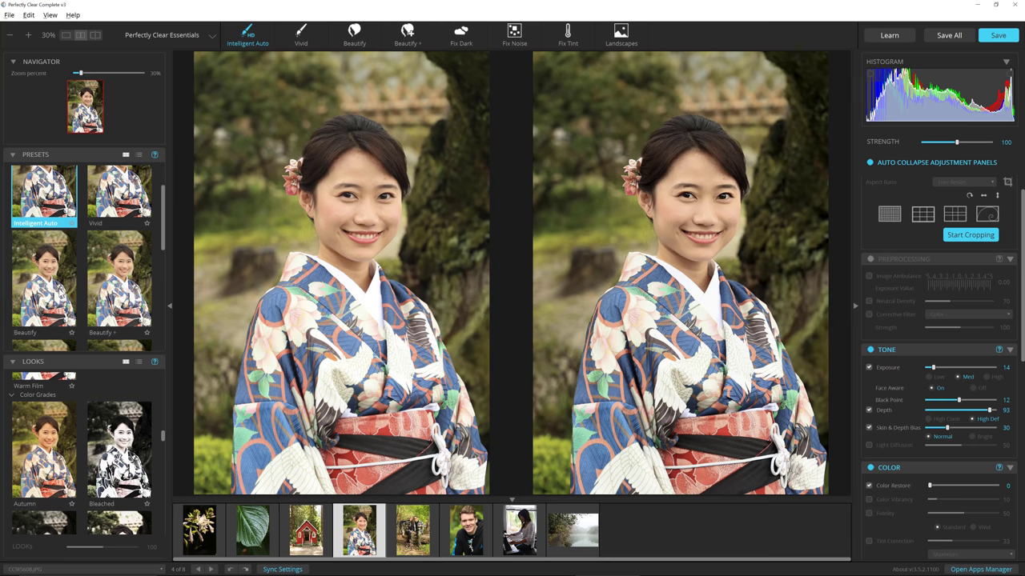
{"action": "left_click", "coordinate": [48, 280]}
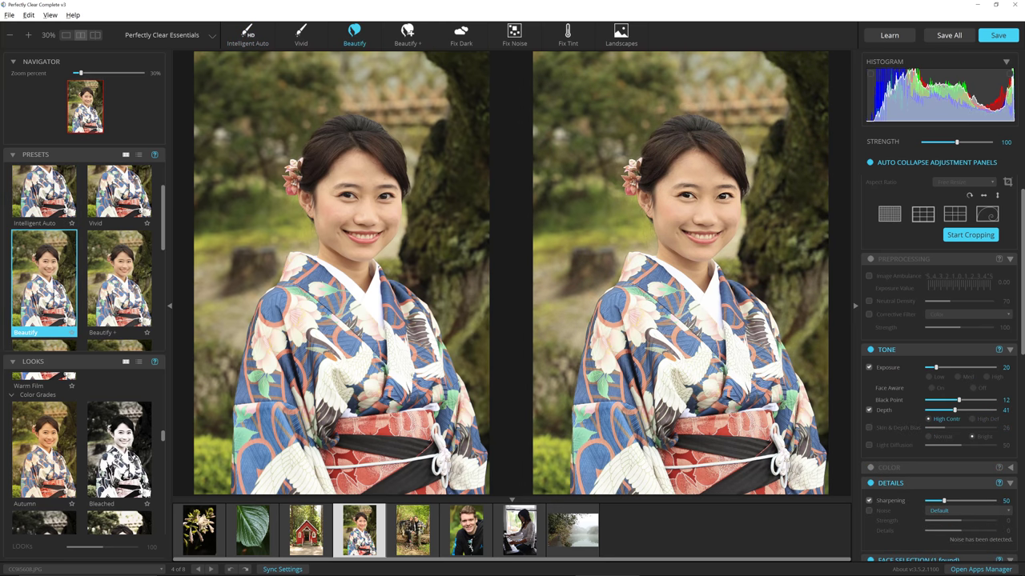
{"action": "left_click", "coordinate": [115, 288]}
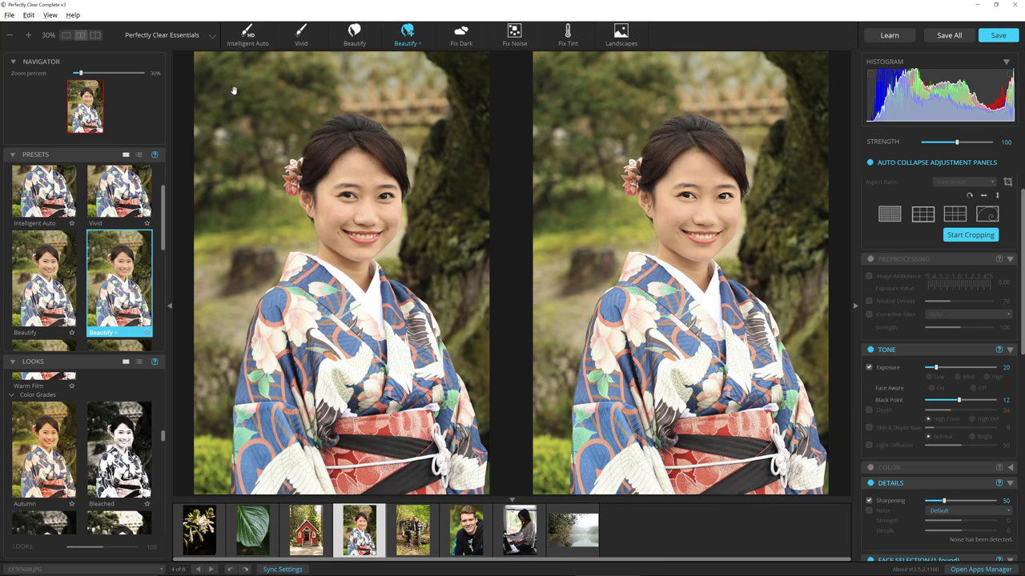
Show the portrait as a single before/after split and toggle the original for comparison
{"action": "left_click", "coordinate": [66, 35]}
{"action": "left_click", "coordinate": [529, 202]}
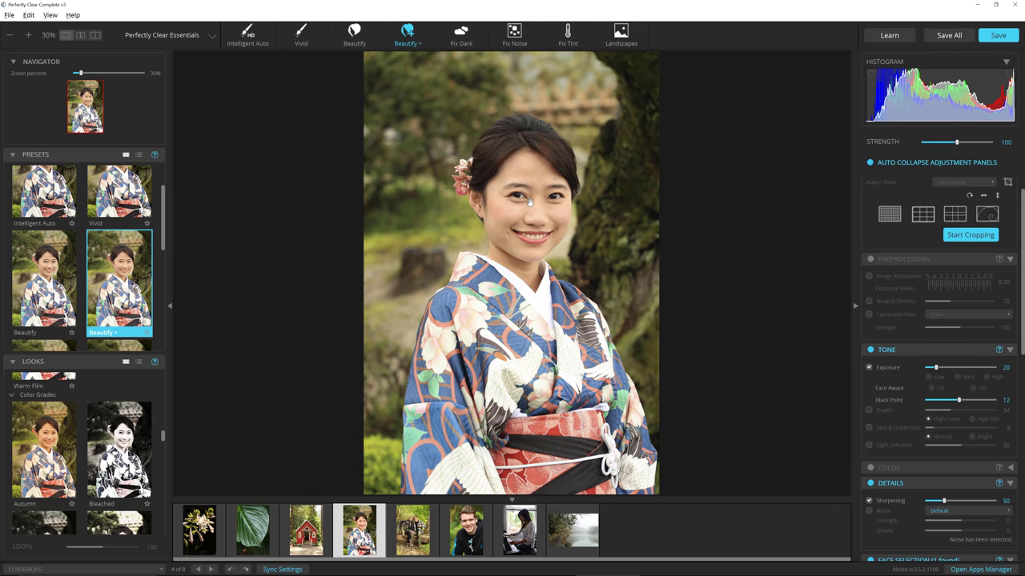
{"action": "left_click", "coordinate": [529, 203]}
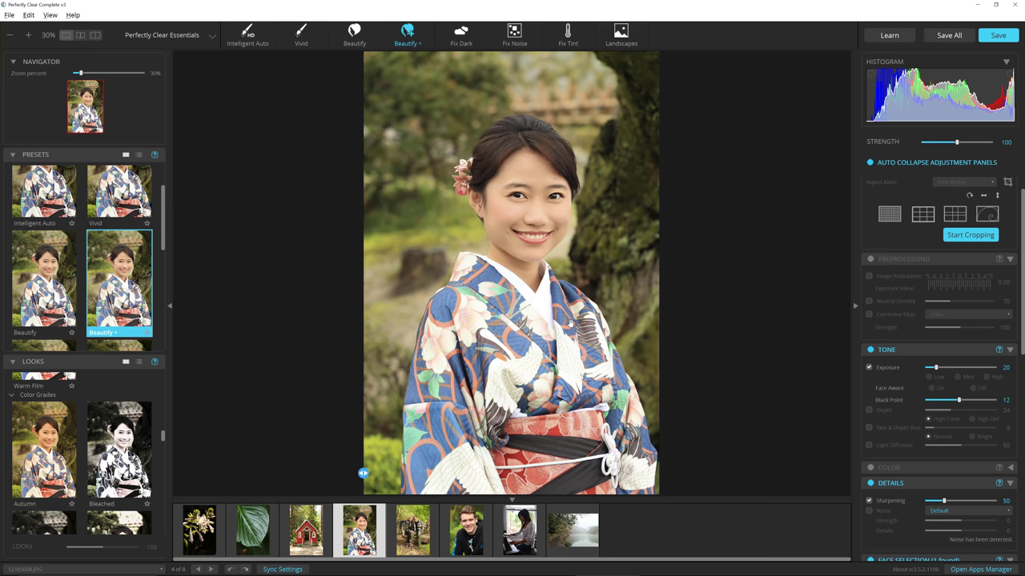
Enable Color Vibrancy in the COLOR panel, raise it from 10 to 36, and check the original
{"action": "scroll", "coordinate": [898, 396], "scroll_direction": "down", "scroll_amount": 3}
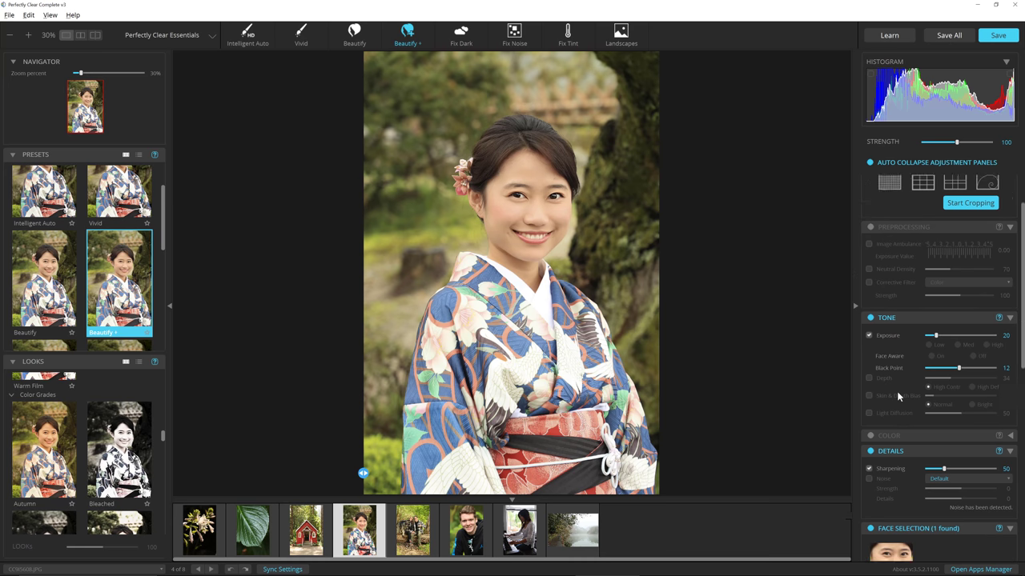
{"action": "scroll", "coordinate": [897, 397], "scroll_direction": "up", "scroll_amount": 2}
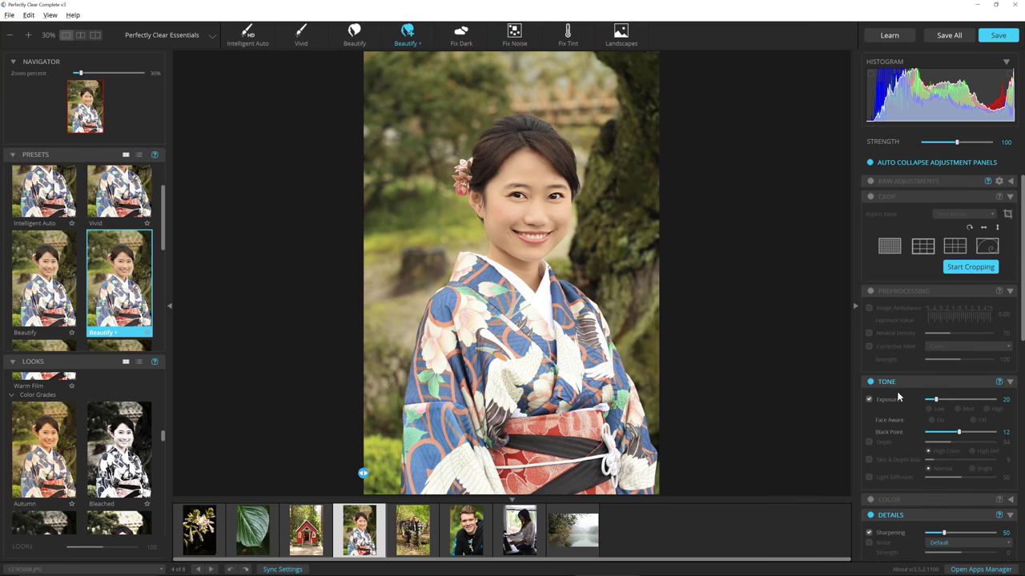
{"action": "scroll", "coordinate": [896, 396], "scroll_direction": "down", "scroll_amount": 1}
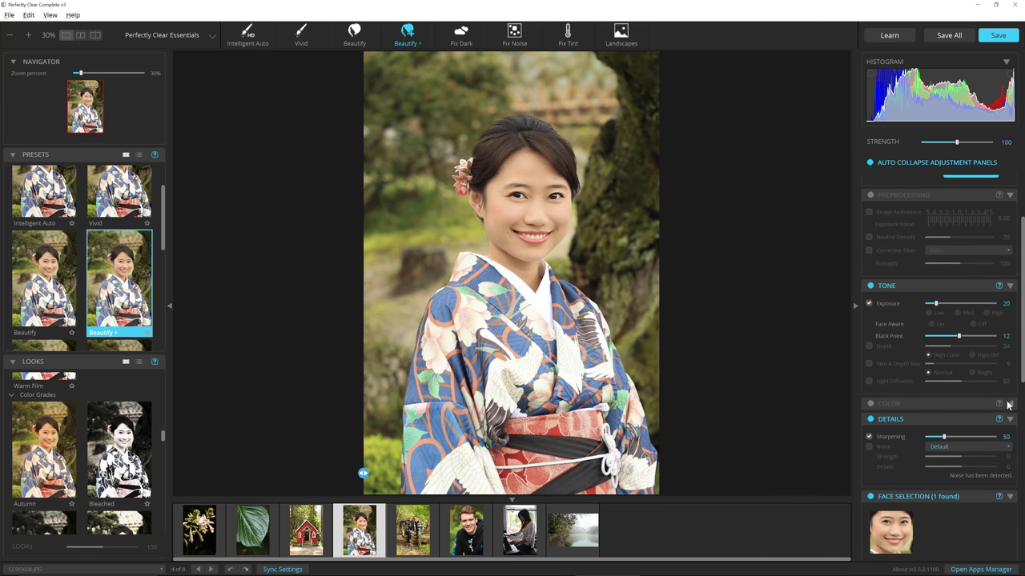
{"action": "left_click", "coordinate": [1009, 404]}
{"action": "scroll", "coordinate": [932, 446], "scroll_direction": "down", "scroll_amount": 2}
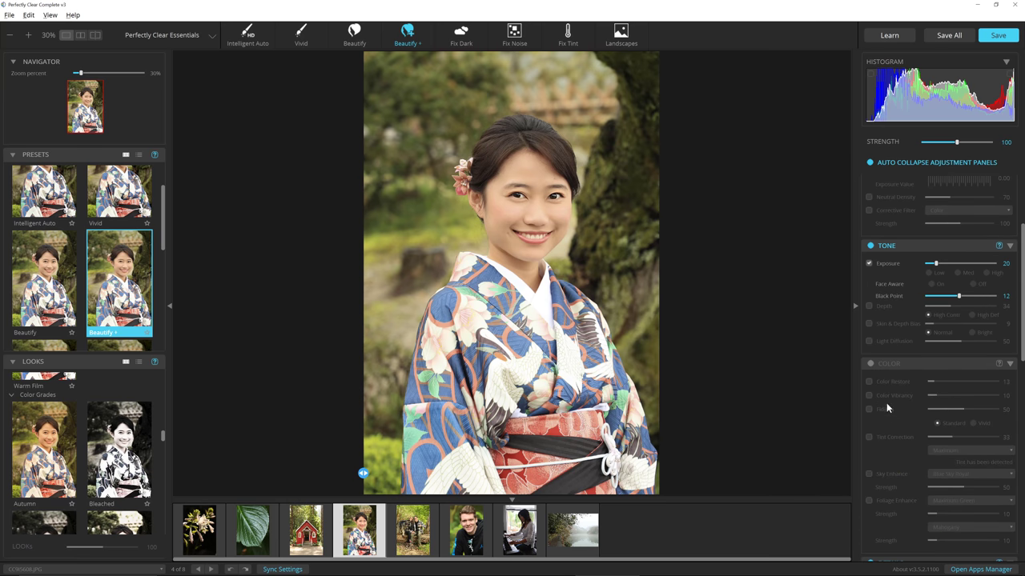
{"action": "left_click", "coordinate": [869, 396]}
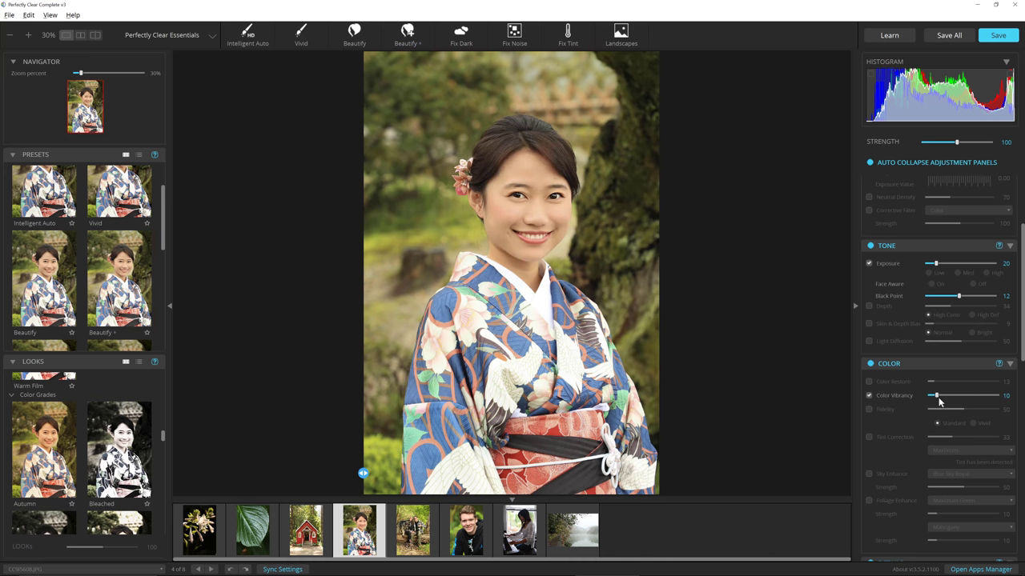
{"action": "left_click_drag", "start_coordinate": [938, 398], "coordinate": [955, 397]}
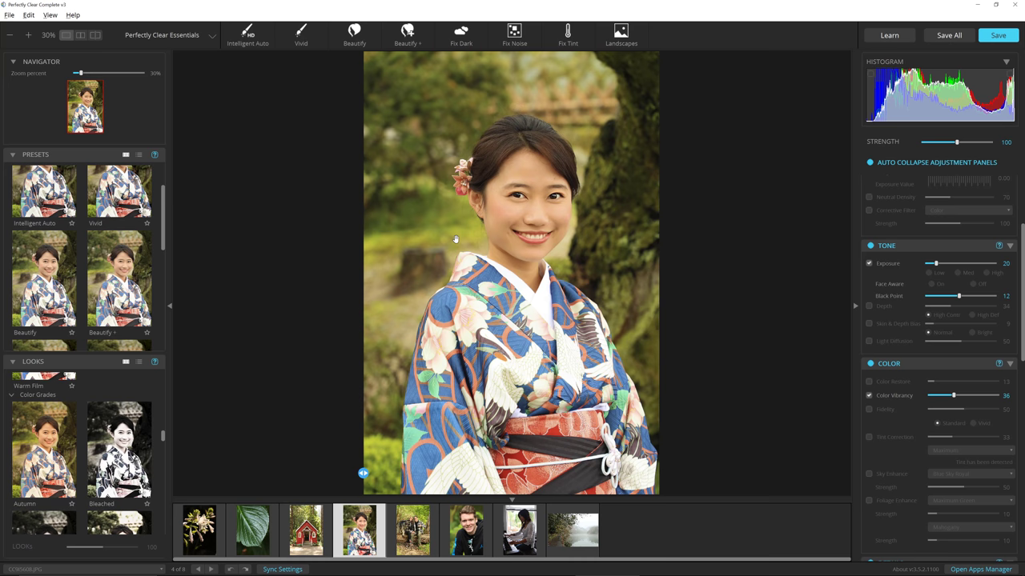
{"action": "left_click", "coordinate": [639, 119]}
Open the couple-and-dog photo side by side and apply Landscapes (Color Restore 15, Fidelity 50)
{"action": "left_click", "coordinate": [416, 536]}
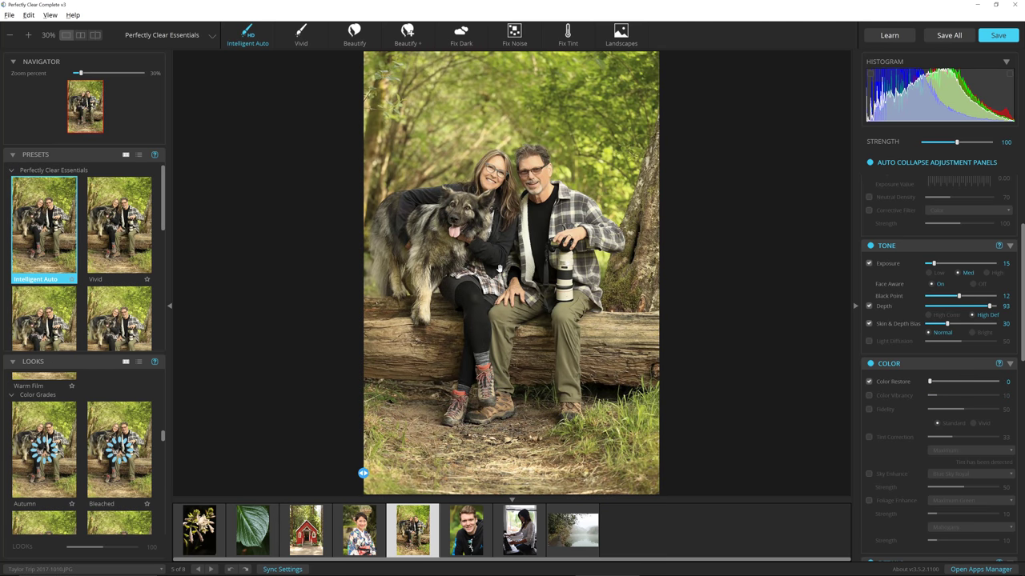
{"action": "left_click", "coordinate": [81, 35]}
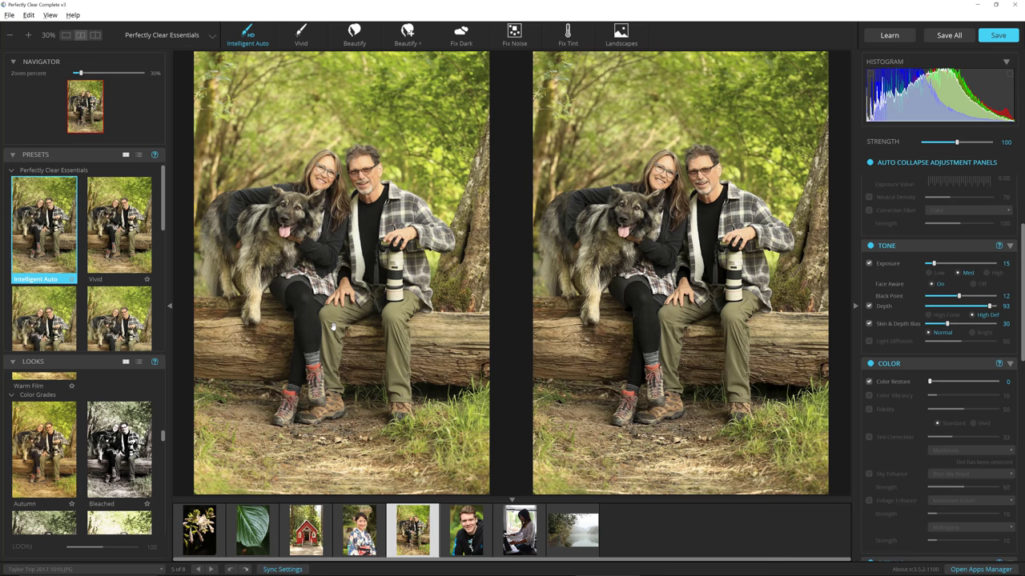
{"action": "scroll", "coordinate": [80, 316], "scroll_direction": "down", "scroll_amount": 1}
{"action": "scroll", "coordinate": [96, 313], "scroll_direction": "down", "scroll_amount": 5}
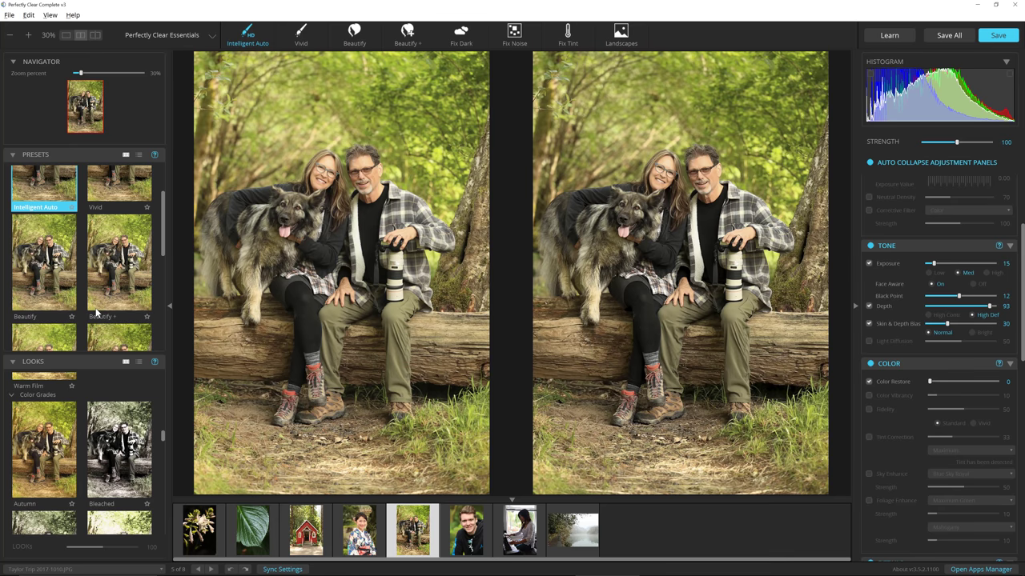
{"action": "left_click", "coordinate": [119, 298]}
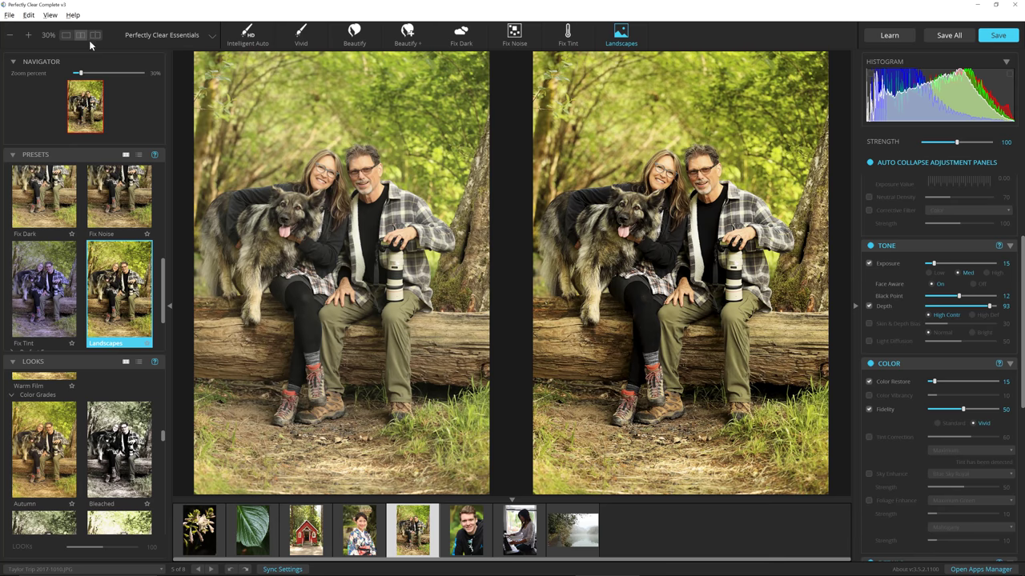
Open the young man's portrait and apply Beautify (Perfectly Smooth 36, Full Body), back in single view
{"action": "left_click", "coordinate": [67, 34]}
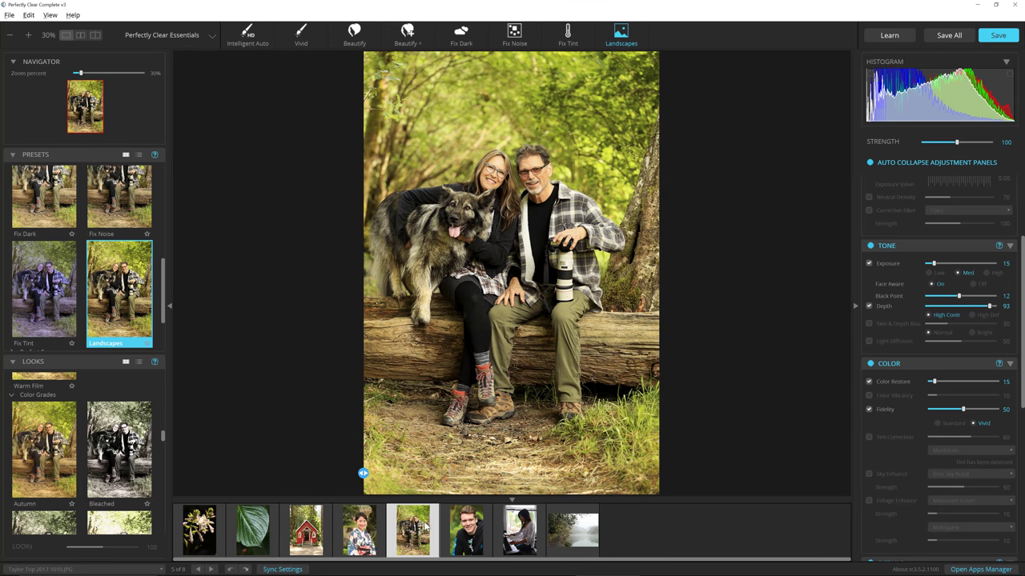
{"action": "left_click", "coordinate": [464, 530]}
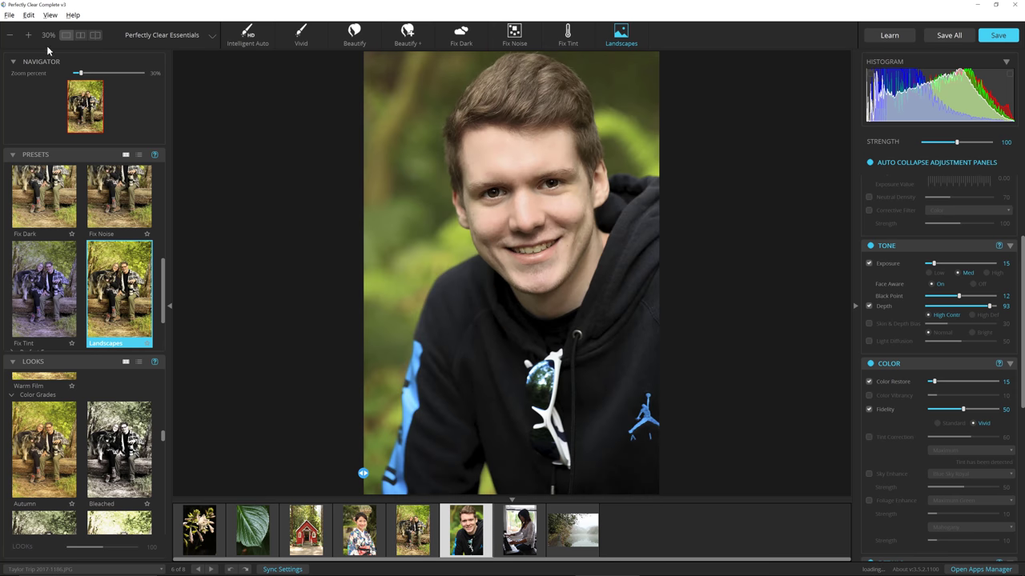
{"action": "left_click", "coordinate": [81, 36]}
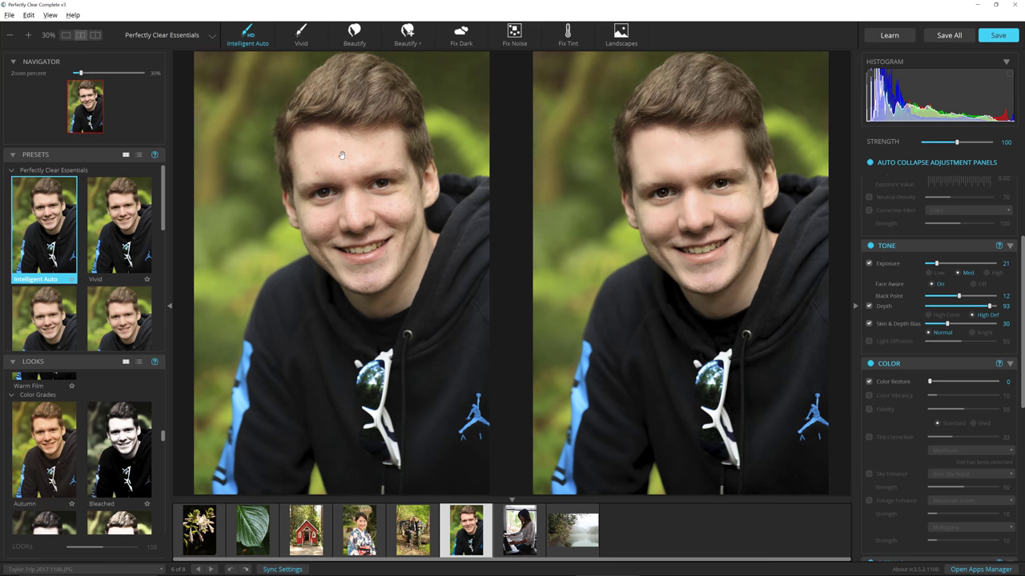
{"action": "scroll", "coordinate": [58, 279], "scroll_direction": "down", "scroll_amount": 1}
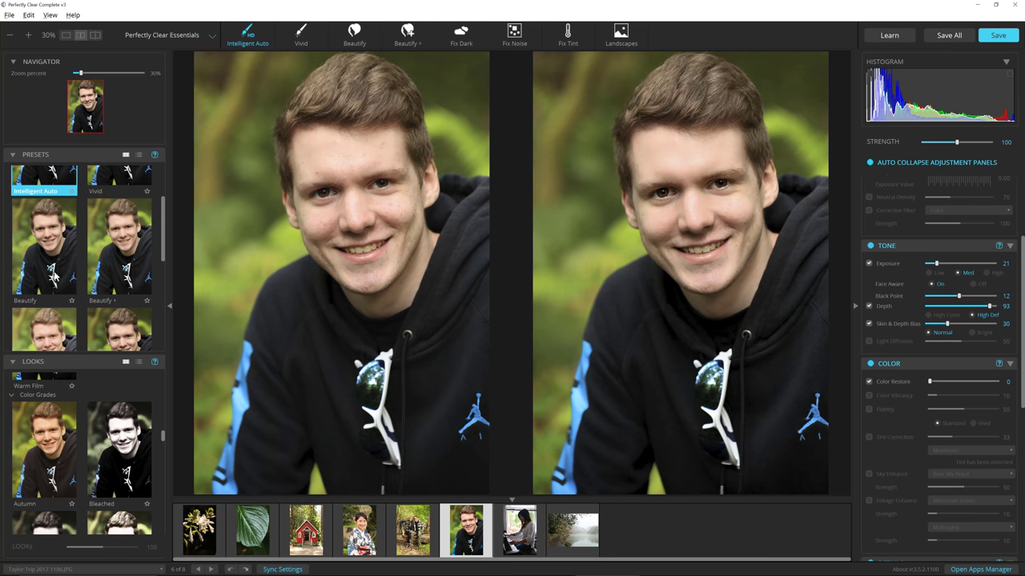
{"action": "left_click", "coordinate": [53, 269]}
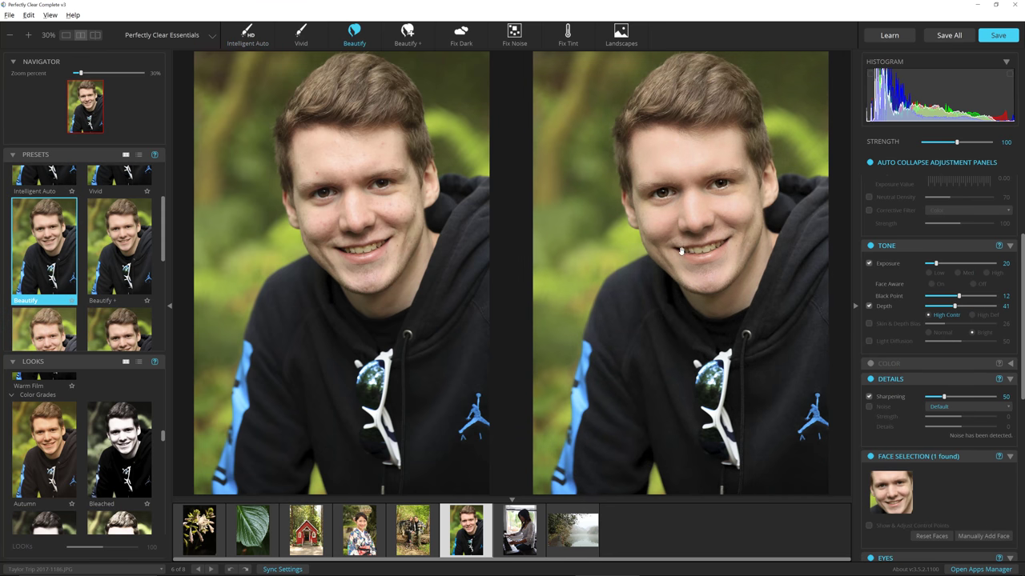
{"action": "left_click", "coordinate": [68, 35]}
{"action": "scroll", "coordinate": [947, 432], "scroll_direction": "down", "scroll_amount": 5}
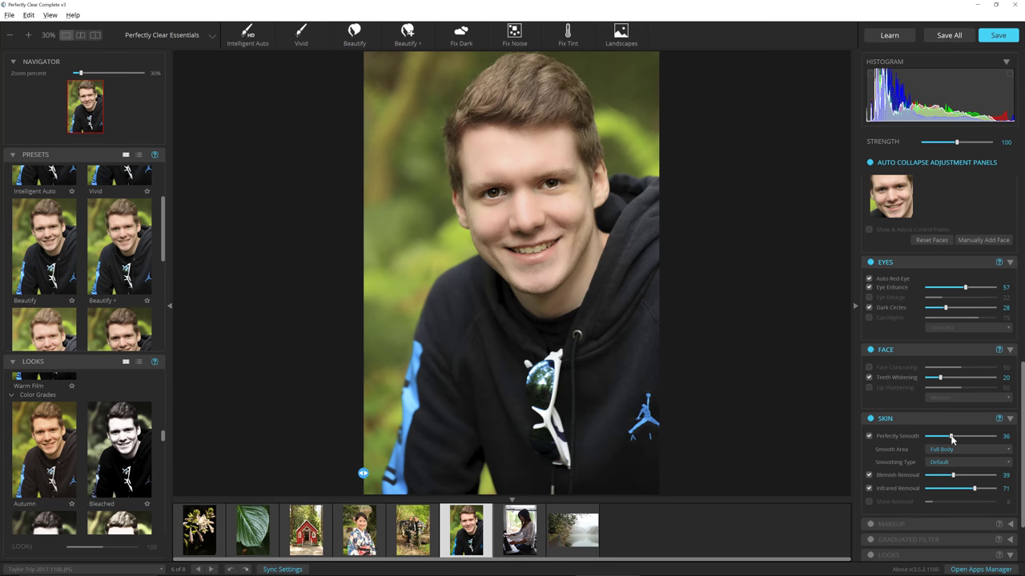
Lower Perfectly Smooth to 21 and apply the Autumn look at strength 54
{"action": "left_click_drag", "start_coordinate": [947, 437], "coordinate": [941, 437]}
{"action": "left_click", "coordinate": [53, 446]}
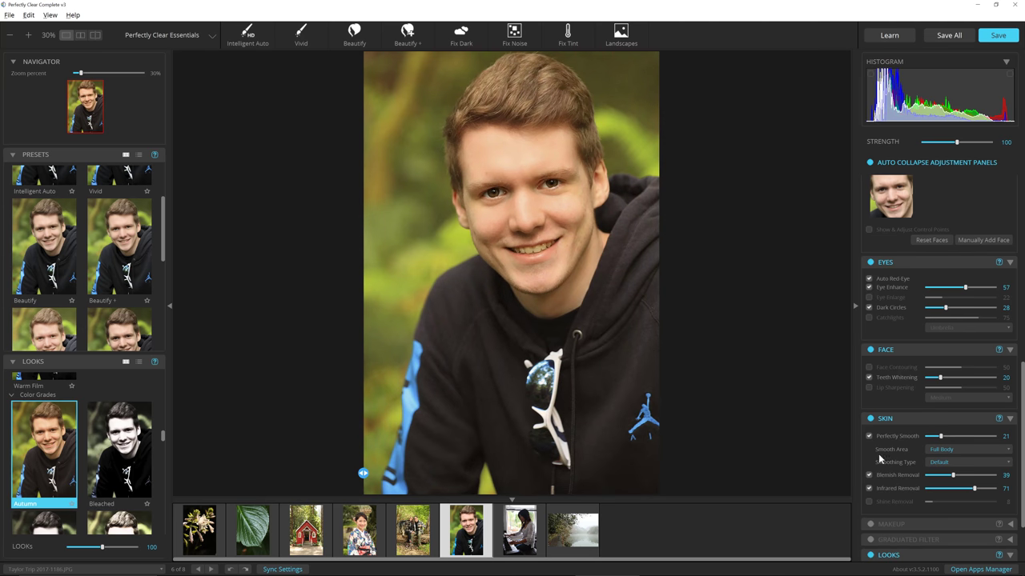
{"action": "scroll", "coordinate": [915, 500], "scroll_direction": "down", "scroll_amount": 1}
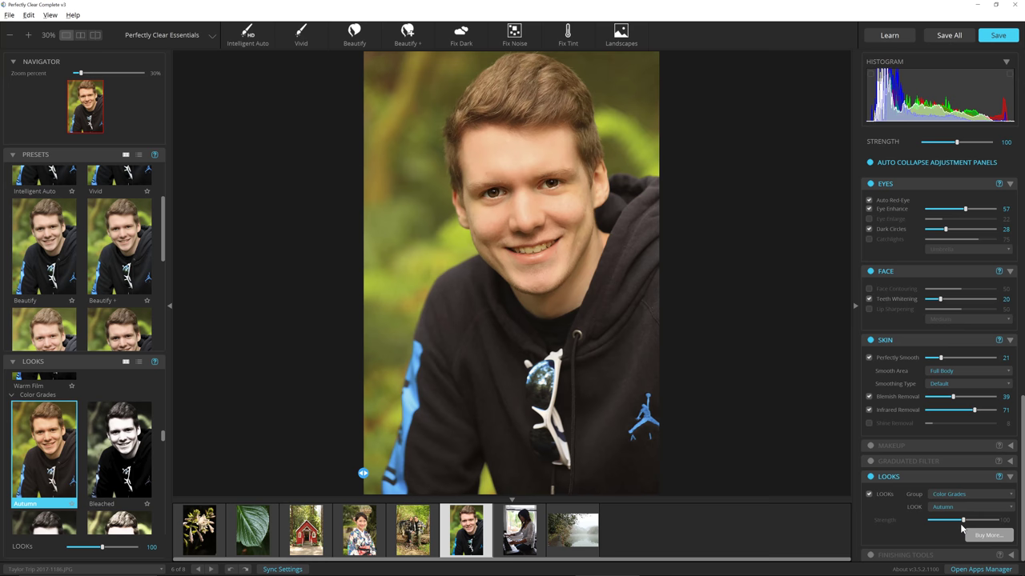
{"action": "left_click_drag", "start_coordinate": [965, 525], "coordinate": [948, 526]}
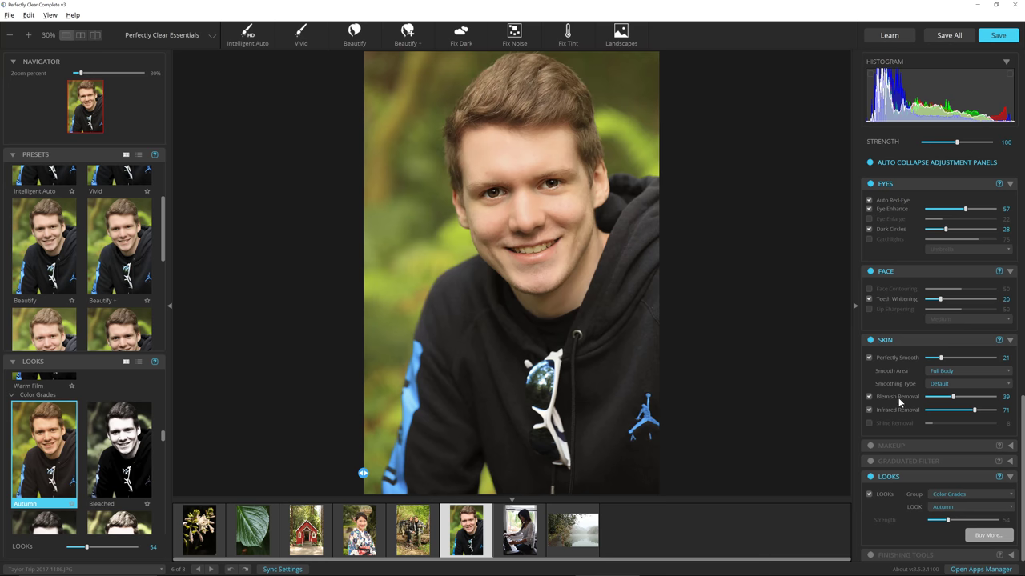
{"action": "scroll", "coordinate": [904, 402], "scroll_direction": "up", "scroll_amount": 1}
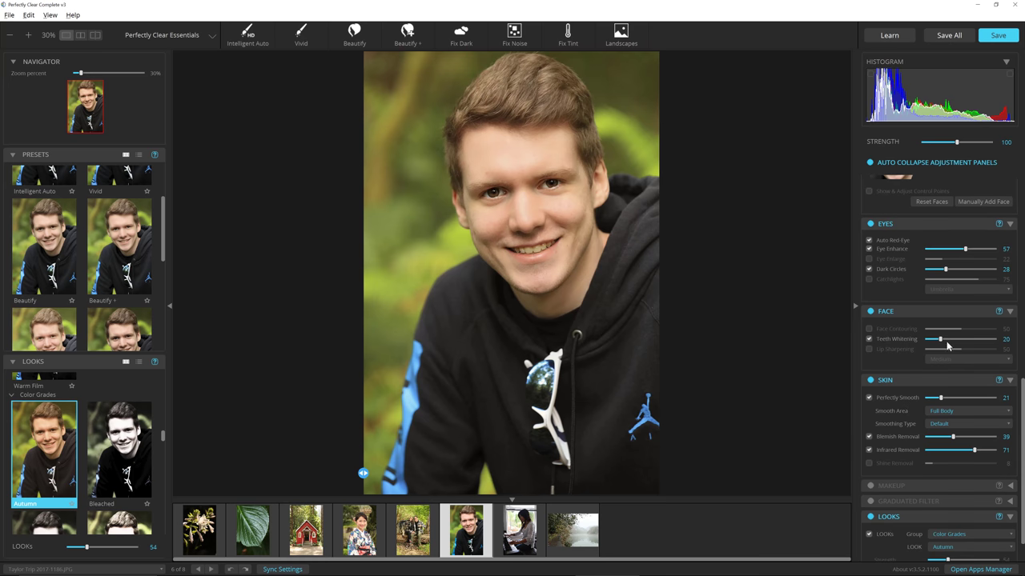
Raise Teeth Whitening to 44, check it zoomed in, then open the piano photo
{"action": "left_click_drag", "start_coordinate": [941, 342], "coordinate": [954, 348]}
{"action": "scroll", "coordinate": [792, 293], "scroll_direction": "up", "scroll_amount": 5}
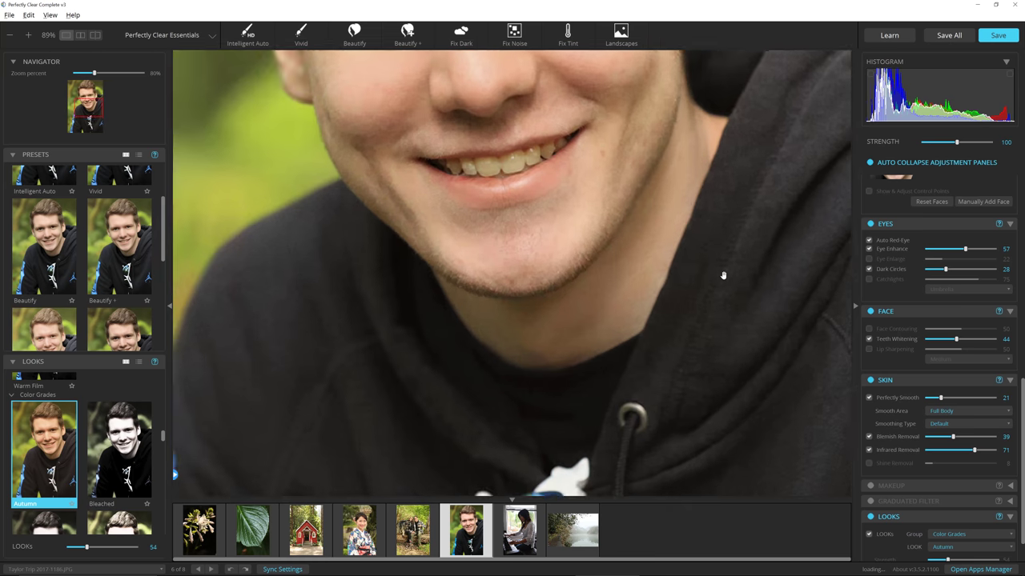
{"action": "scroll", "coordinate": [723, 275], "scroll_direction": "down", "scroll_amount": 5}
{"action": "scroll", "coordinate": [888, 240], "scroll_direction": "up", "scroll_amount": 2}
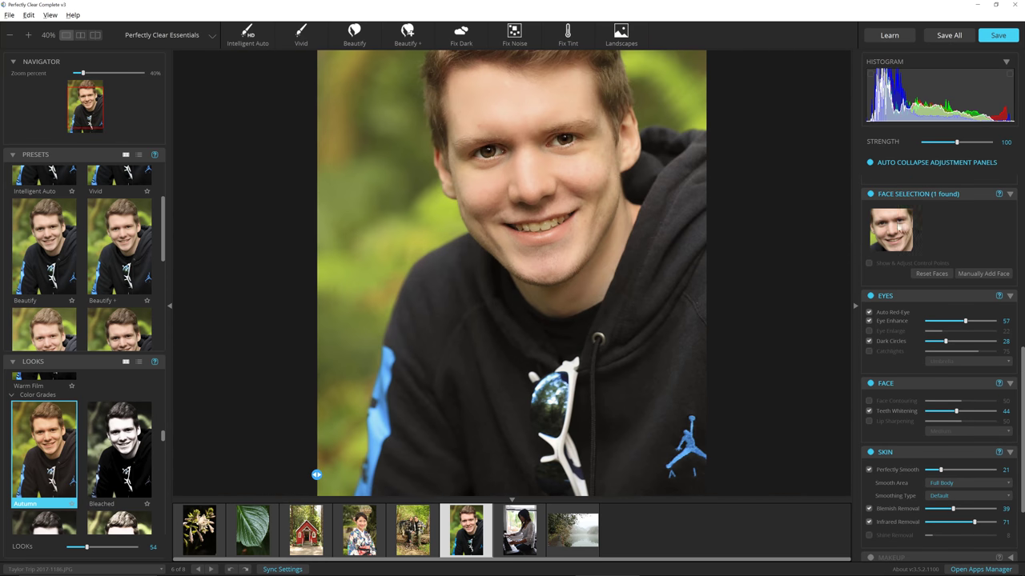
{"action": "scroll", "coordinate": [649, 232], "scroll_direction": "down", "scroll_amount": 1}
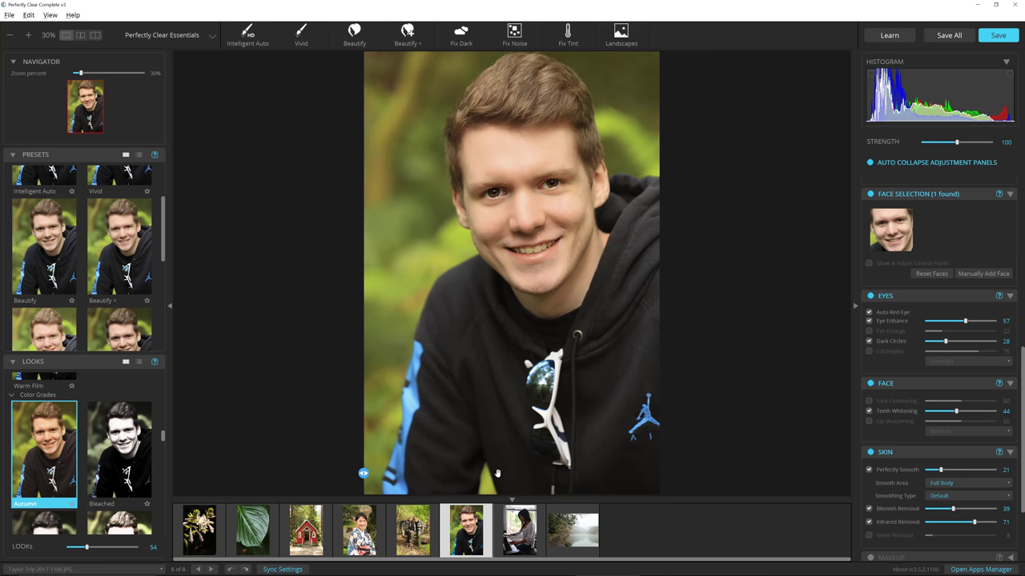
{"action": "left_click", "coordinate": [520, 532]}
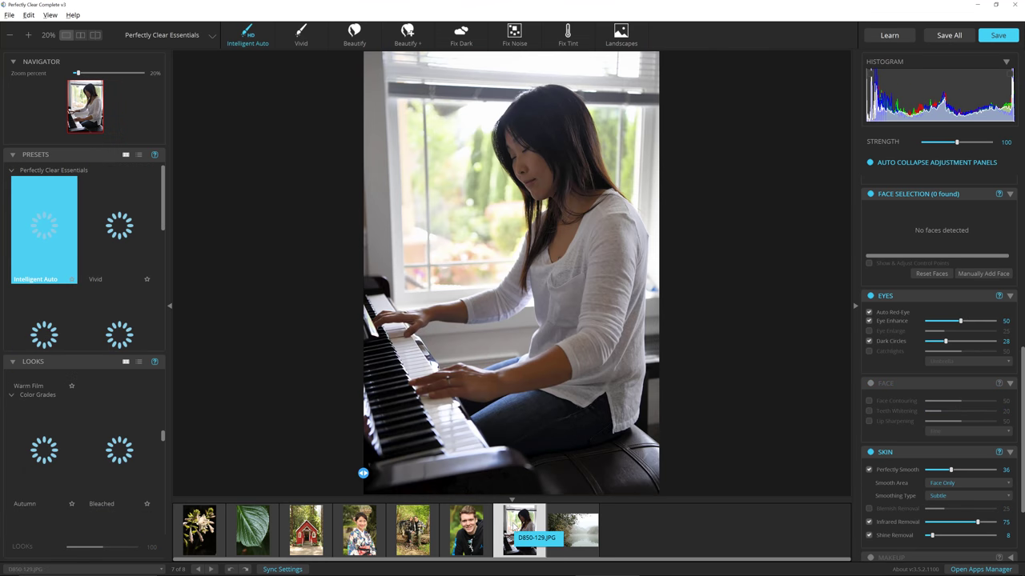
Apply the Newsprint B&W look at strength 100 to the pianist photo, viewed as a single image
{"action": "left_click", "coordinate": [79, 38]}
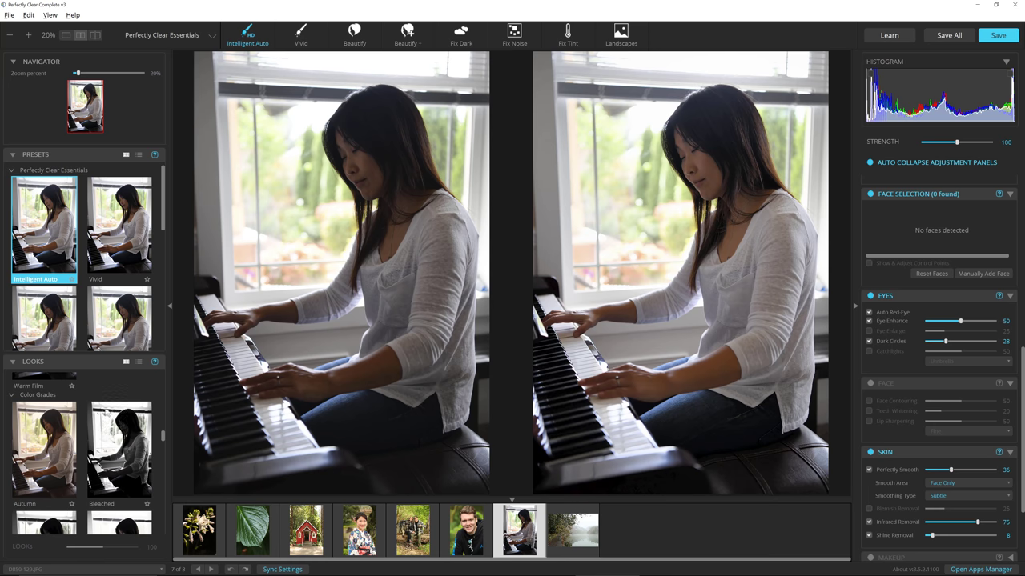
{"action": "scroll", "coordinate": [102, 420], "scroll_direction": "up", "scroll_amount": 5}
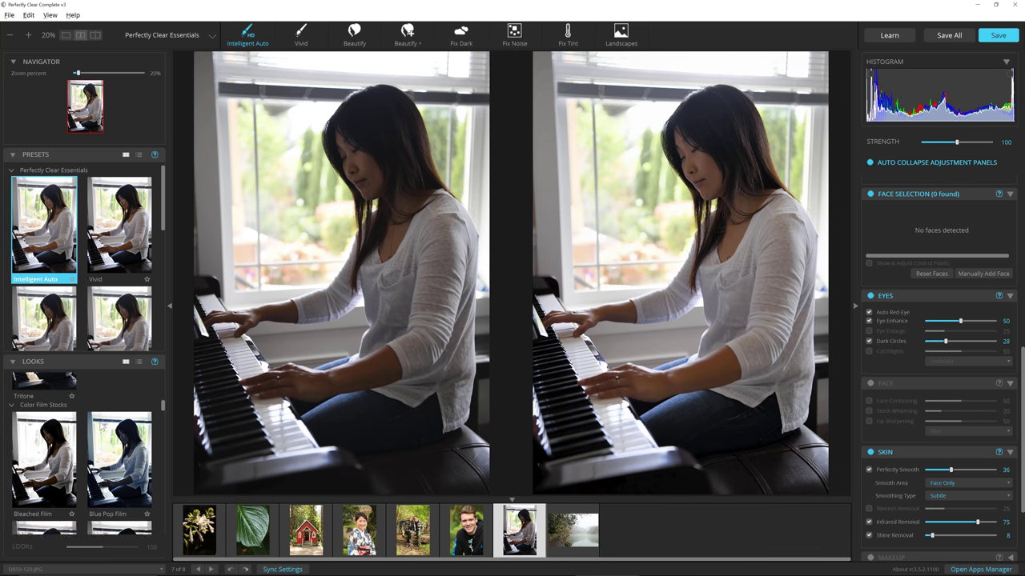
{"action": "scroll", "coordinate": [101, 427], "scroll_direction": "up", "scroll_amount": 5}
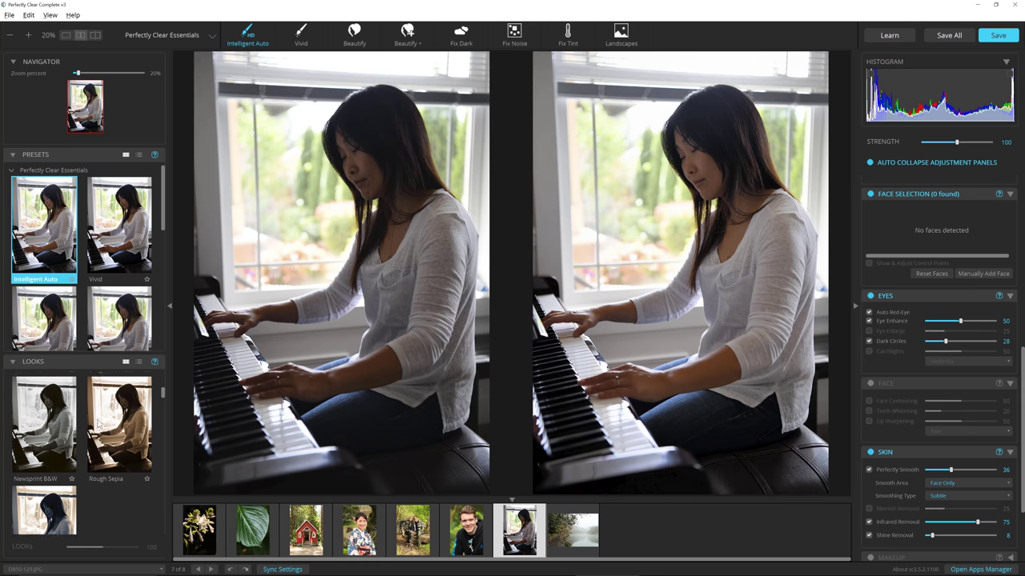
{"action": "scroll", "coordinate": [99, 424], "scroll_direction": "down", "scroll_amount": 1}
{"action": "left_click", "coordinate": [36, 429]}
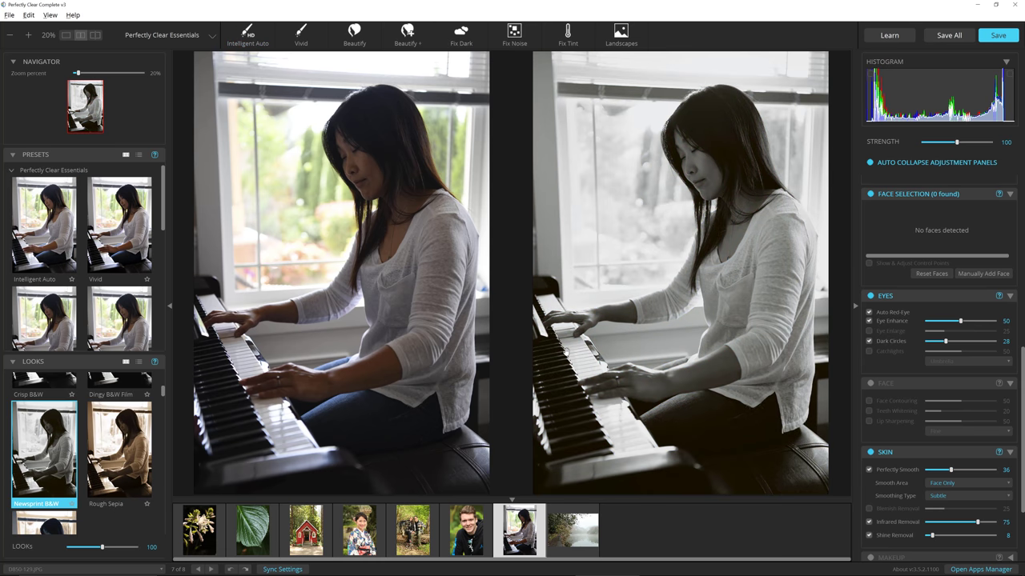
{"action": "left_click", "coordinate": [66, 36]}
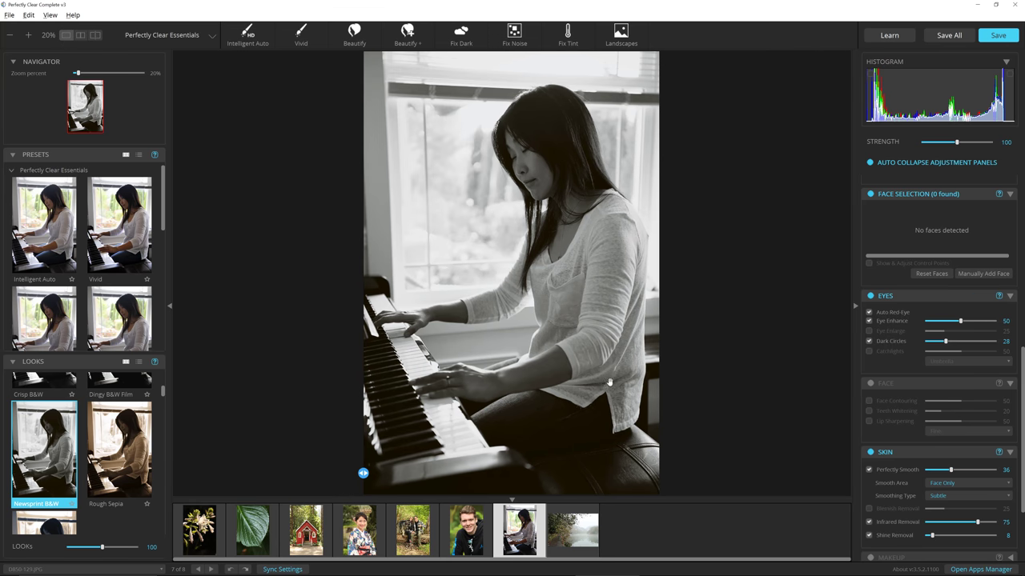
Open the misty river photo with Intelligent Auto and view its before and after side by side
{"action": "left_click", "coordinate": [566, 539]}
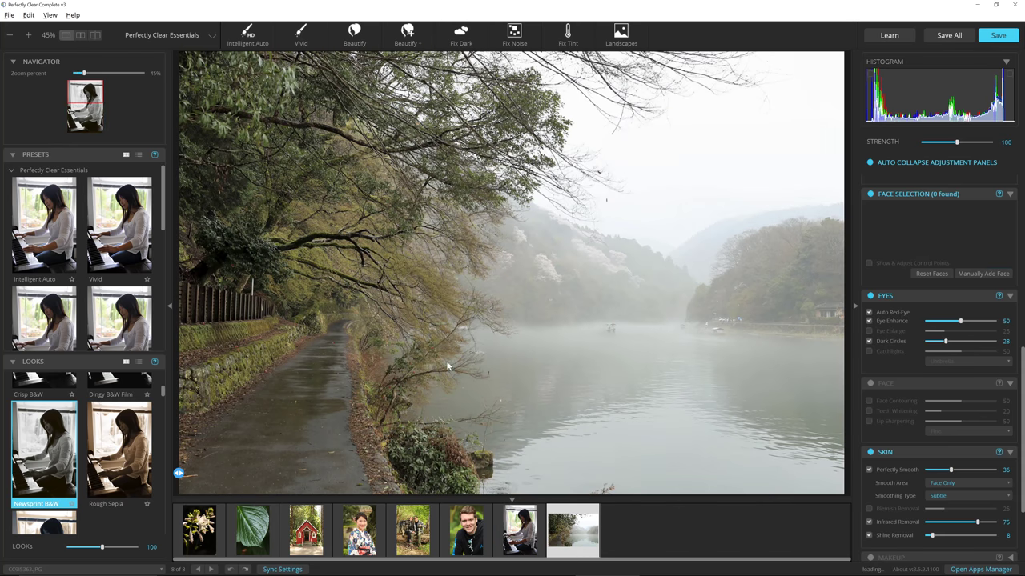
{"action": "left_click", "coordinate": [81, 35]}
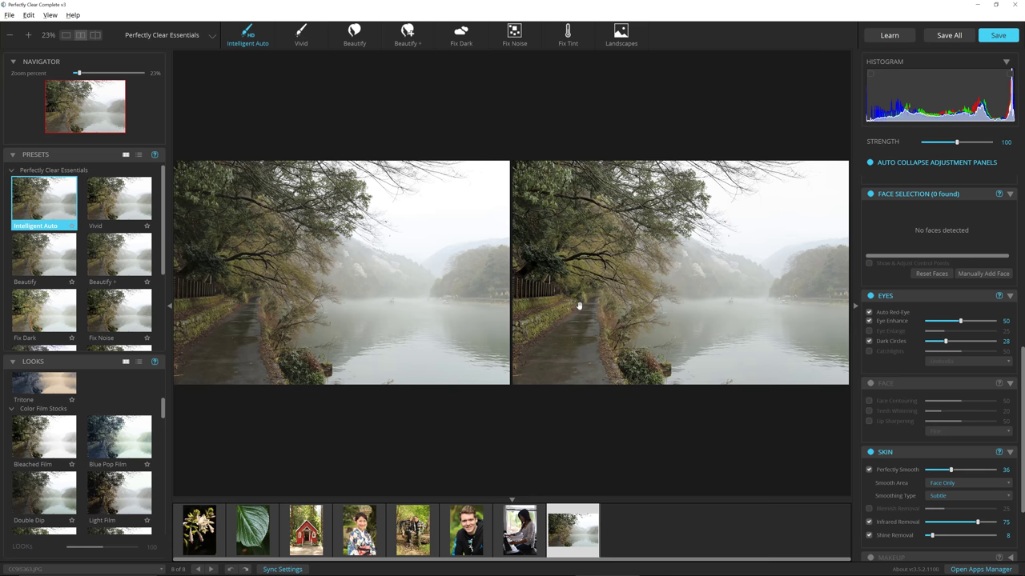
{"action": "scroll", "coordinate": [134, 313], "scroll_direction": "down", "scroll_amount": 2}
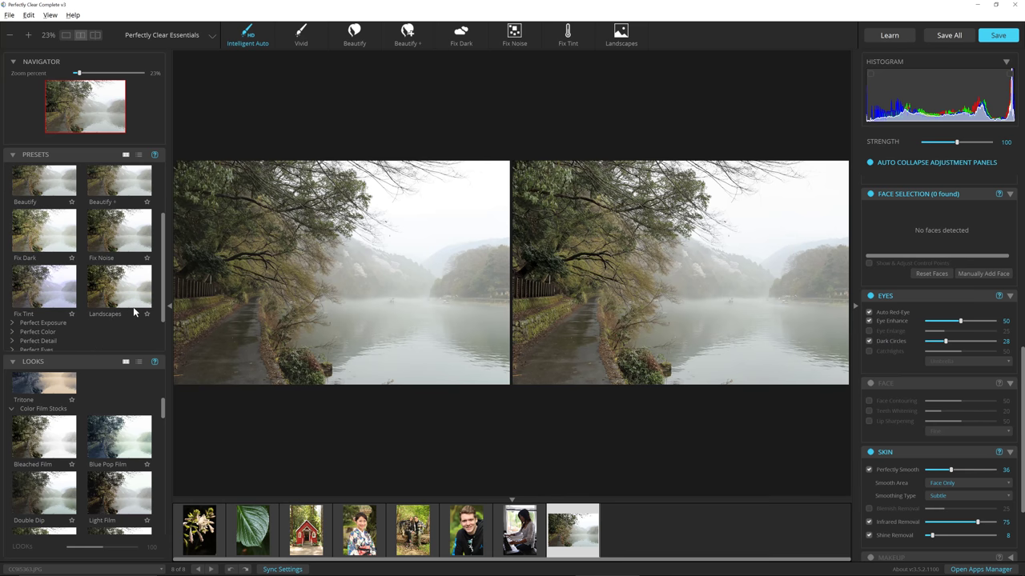
Apply the Landscapes preset to the misty river photo (Sharpening 75) and compare it with the original
{"action": "left_click", "coordinate": [131, 298]}
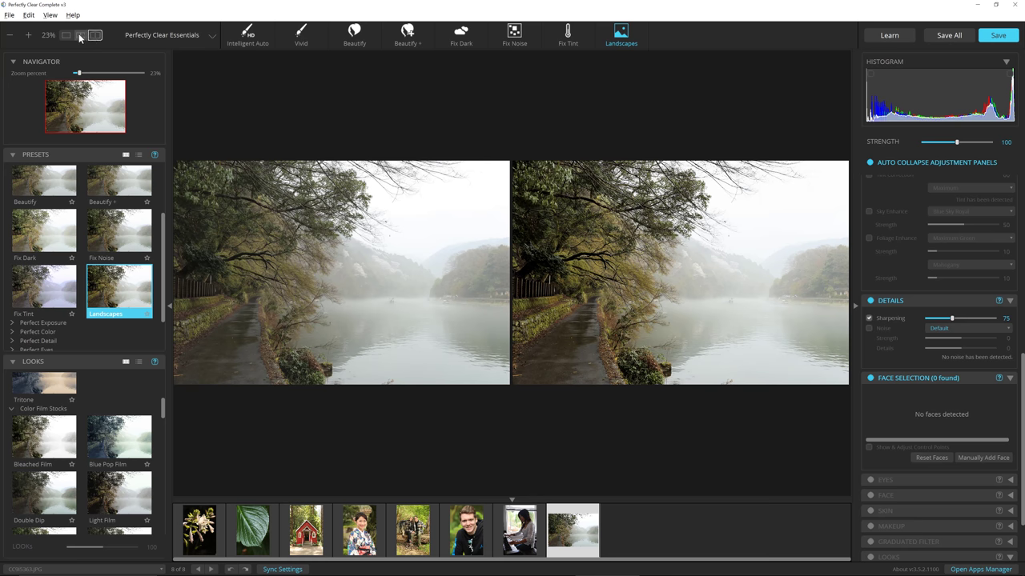
{"action": "left_click", "coordinate": [67, 36]}
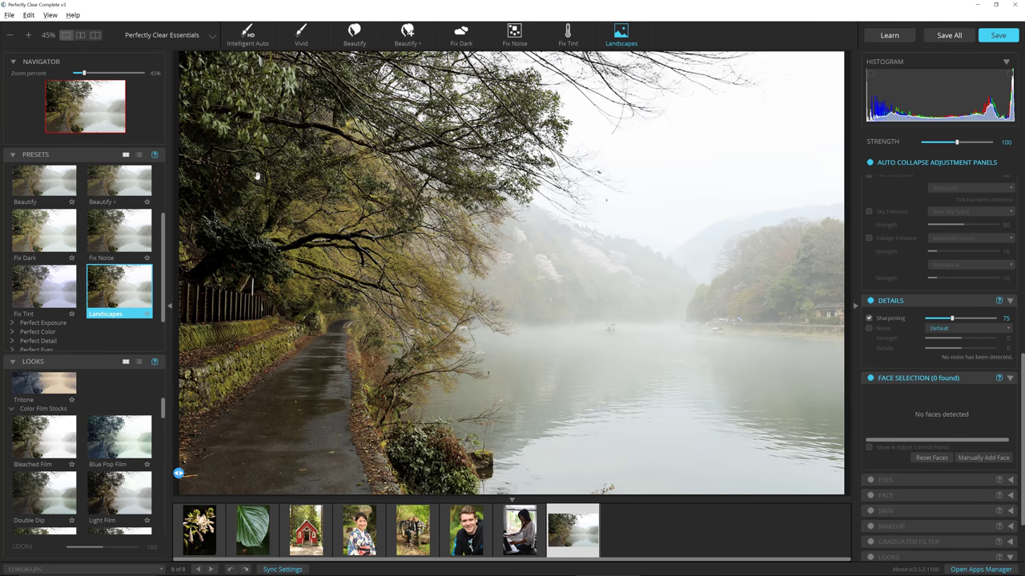
{"action": "left_click", "coordinate": [81, 35]}
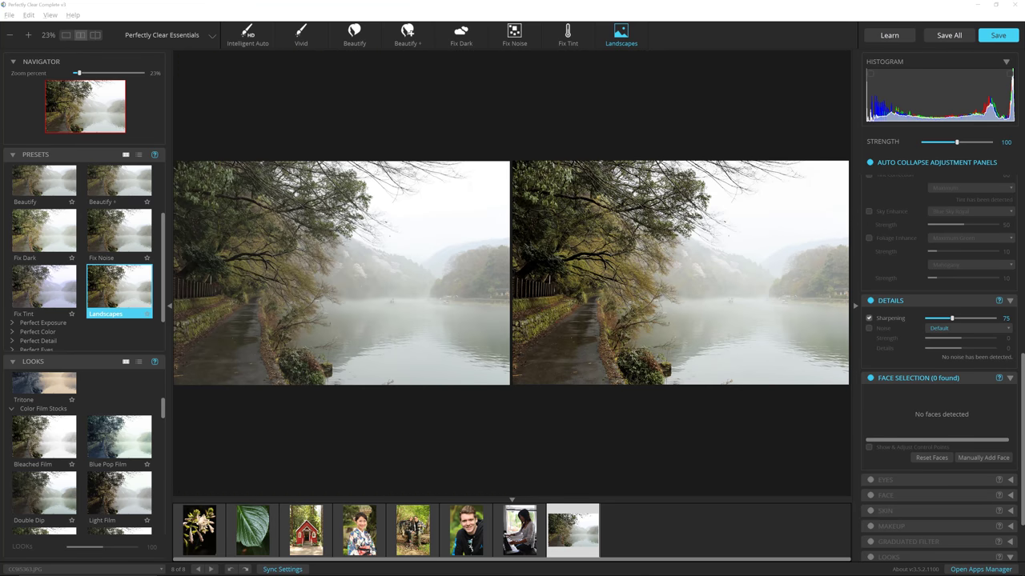